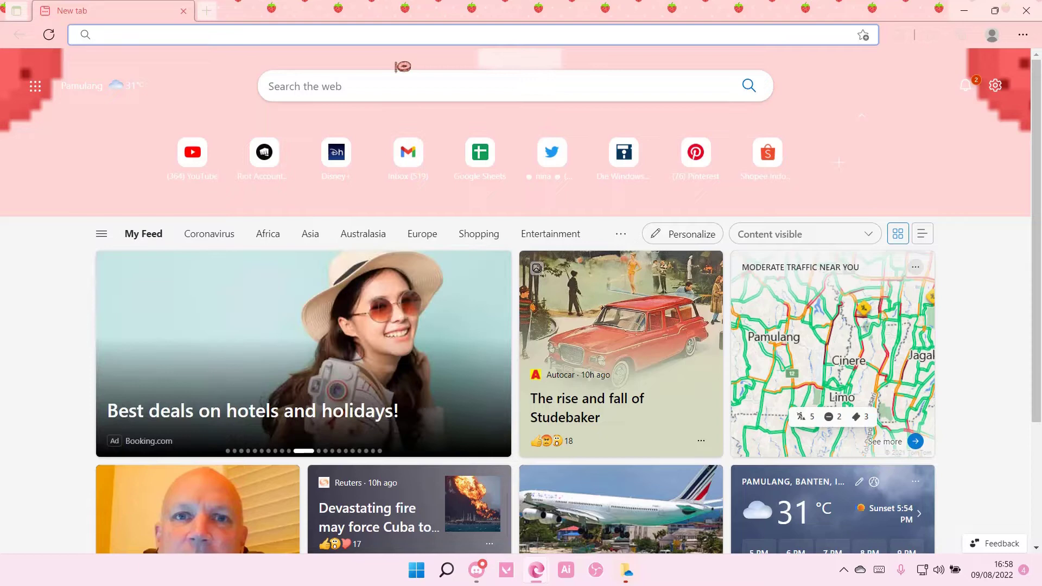
pyautogui.write('ww')
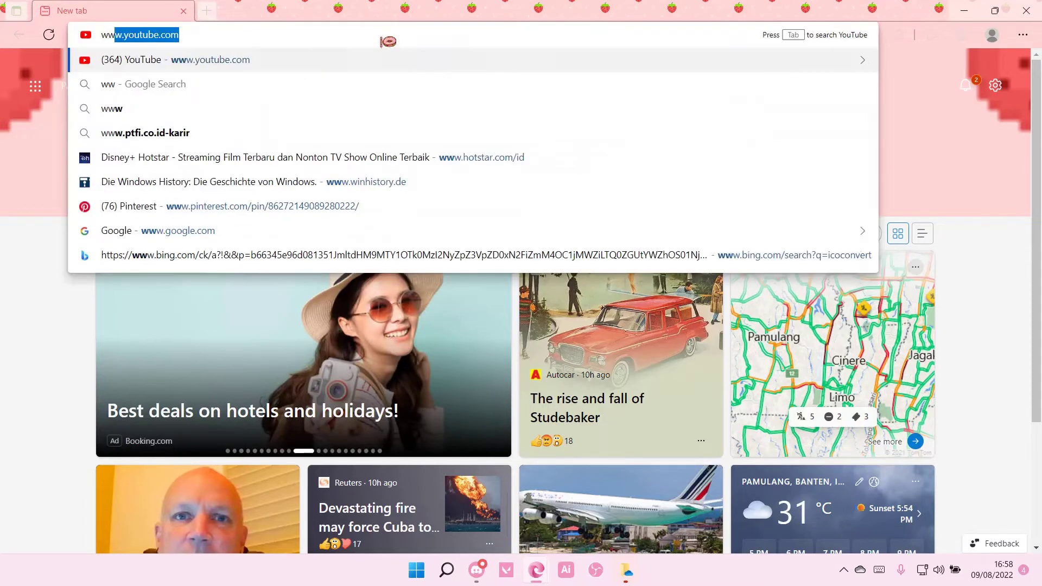
pyautogui.write('w.twitter')
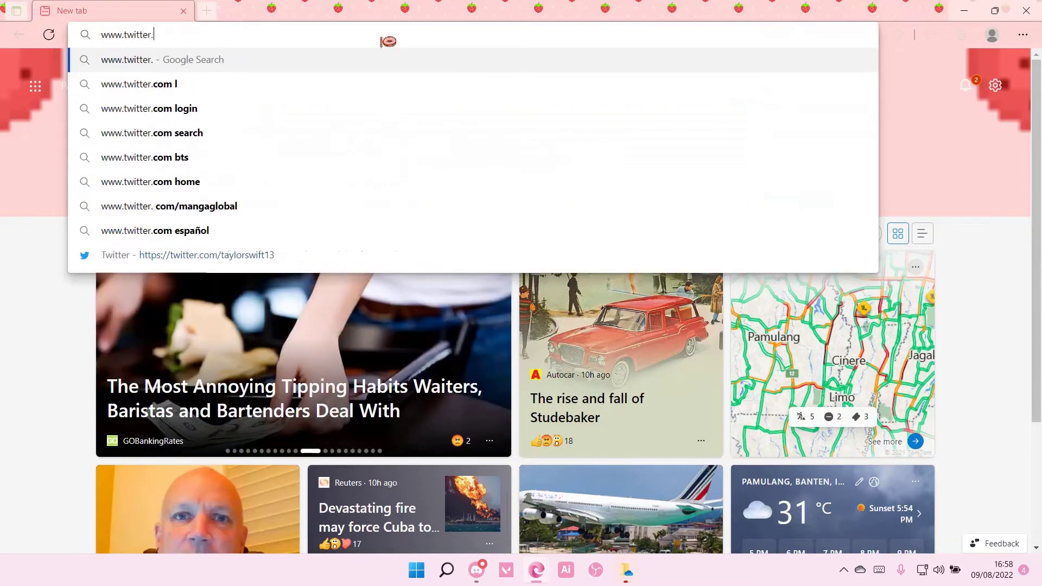
pyautogui.write('.com/')
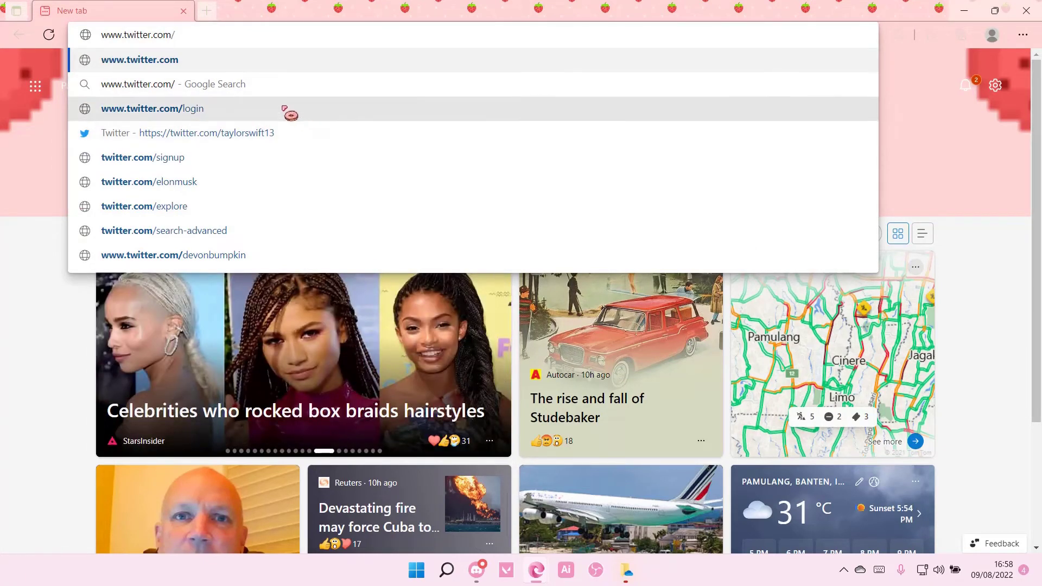
pyautogui.write('taylorsw')
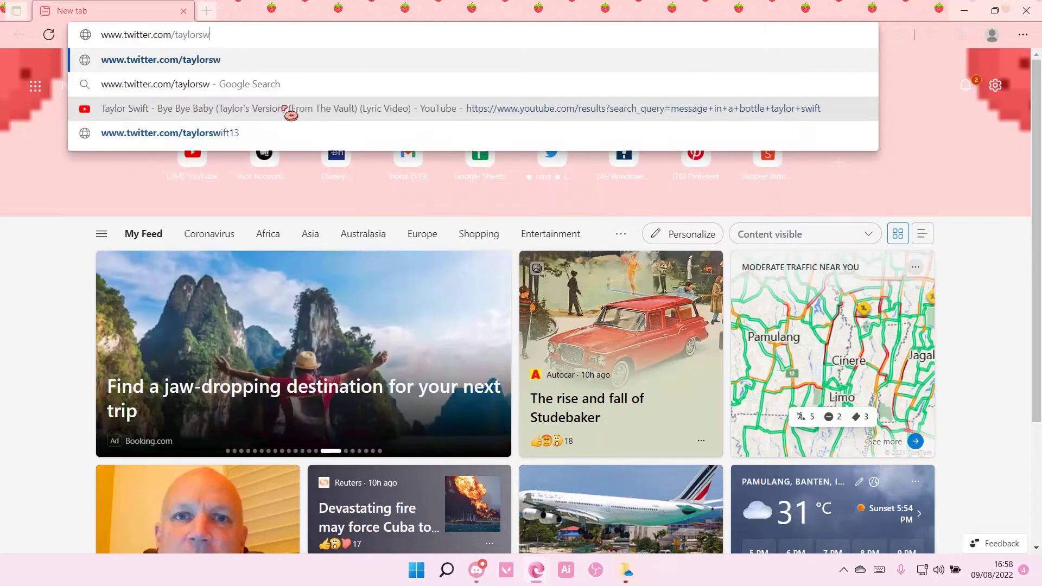
pyautogui.write('ifr')
# Step: Correct the mistyped twitter.com/taylorswift13 address in the Edge address bar
pyautogui.press('BackSpace')
pyautogui.press('Escape')
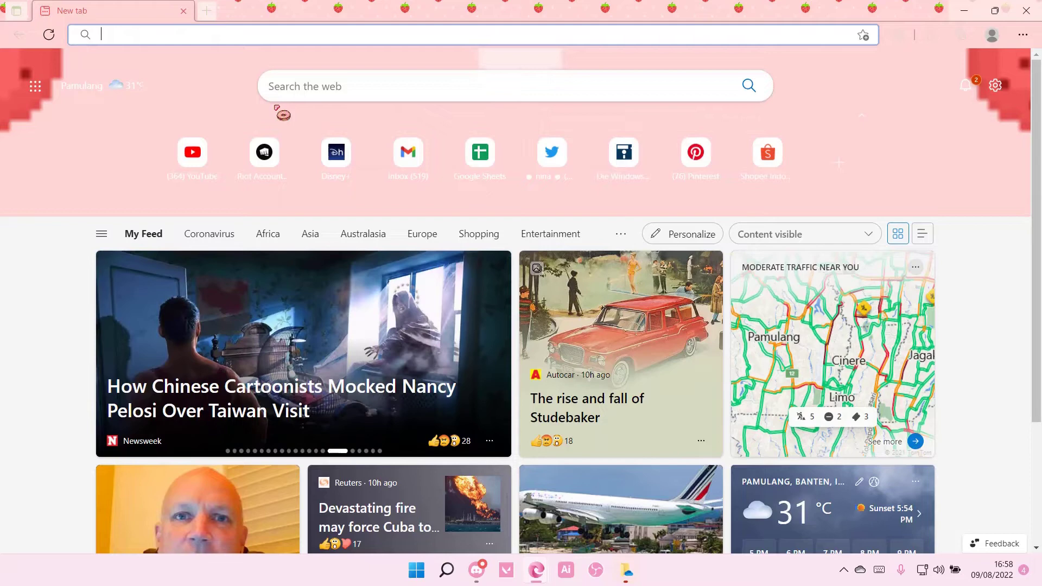
pyautogui.write('www.twitter')
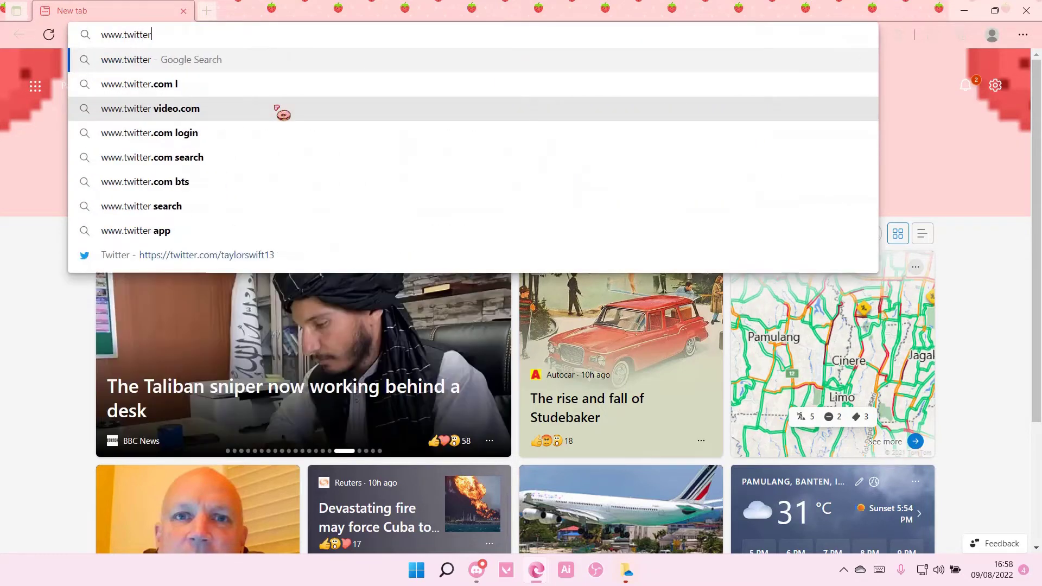
pyautogui.write('.com/t')
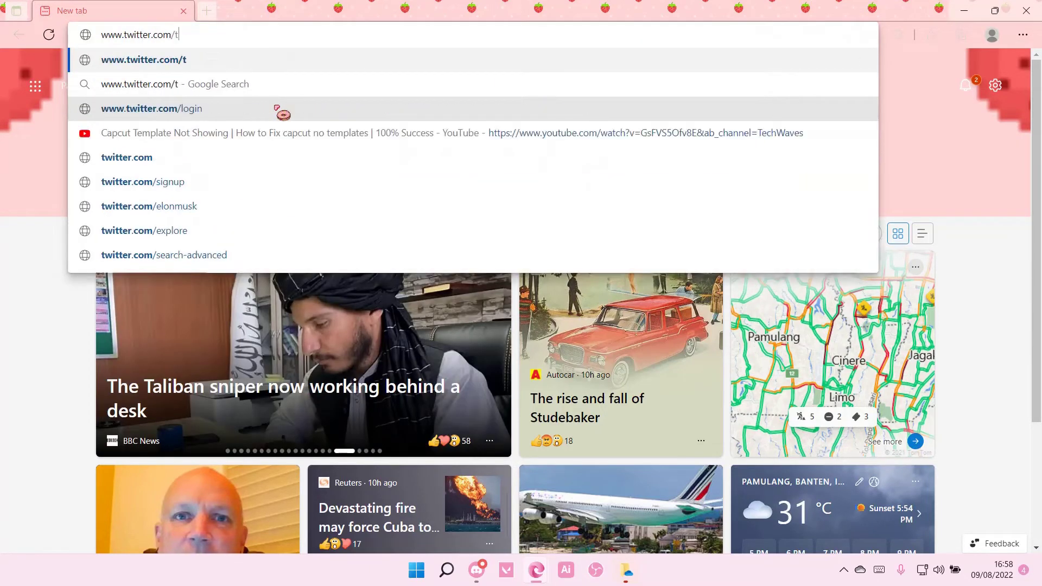
pyautogui.write('aylorswift')
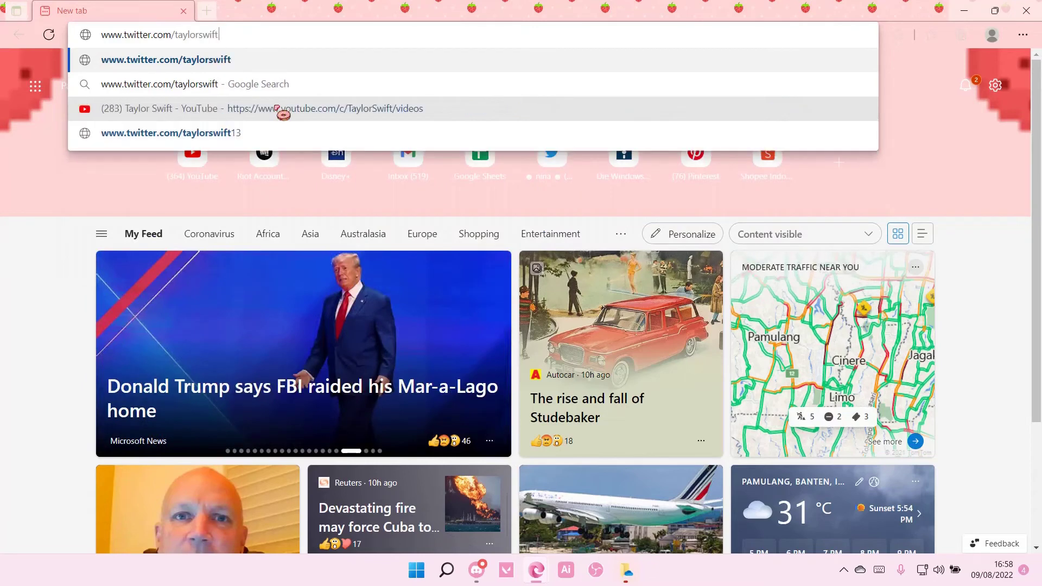
pyautogui.write('13')
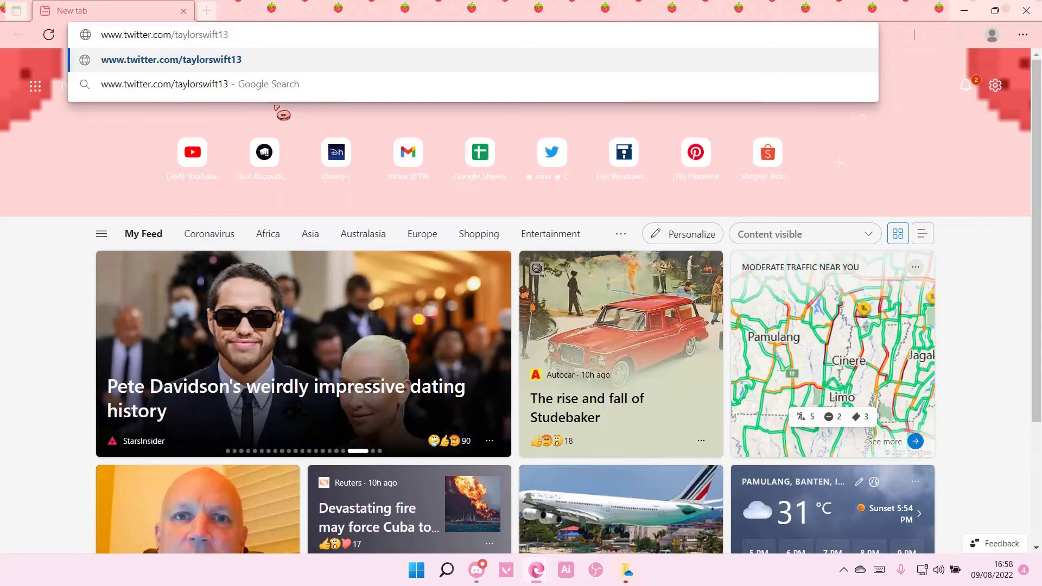
pyautogui.press('Return')
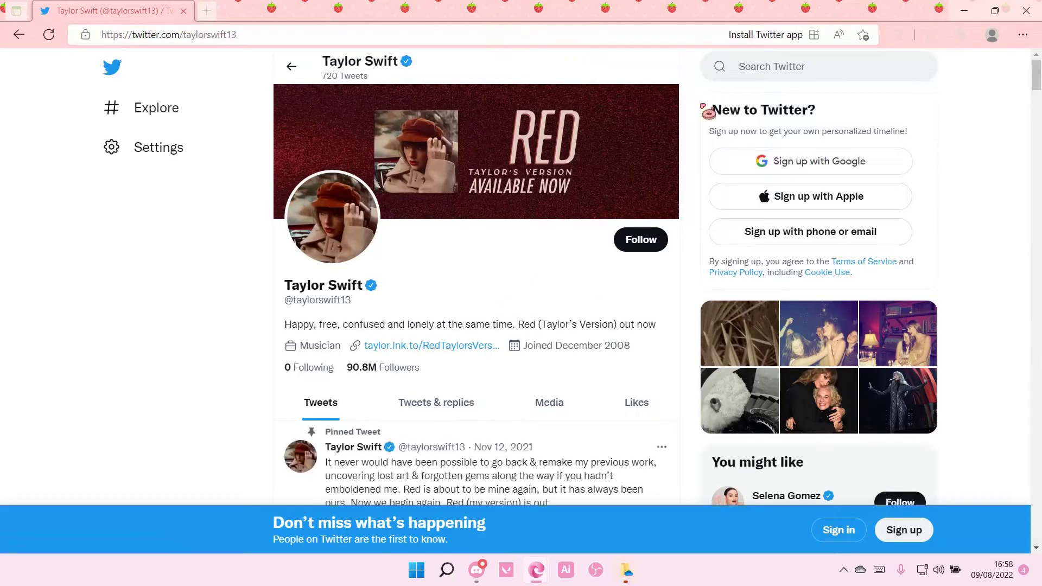
pyautogui.moveTo(1038, 77); pyautogui.dragTo(1020, 454)
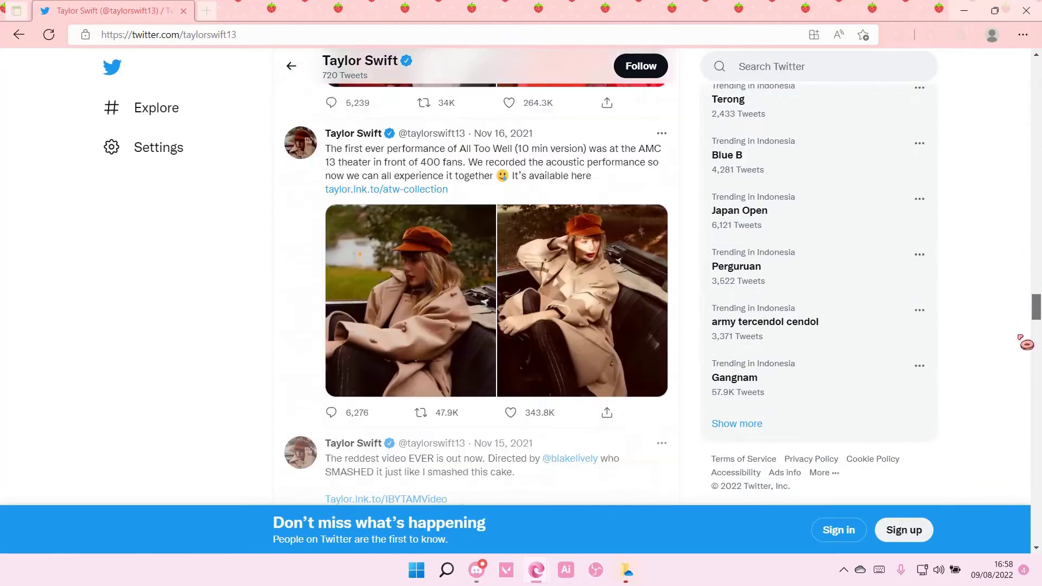
pyautogui.scroll(-5, 740, 365)
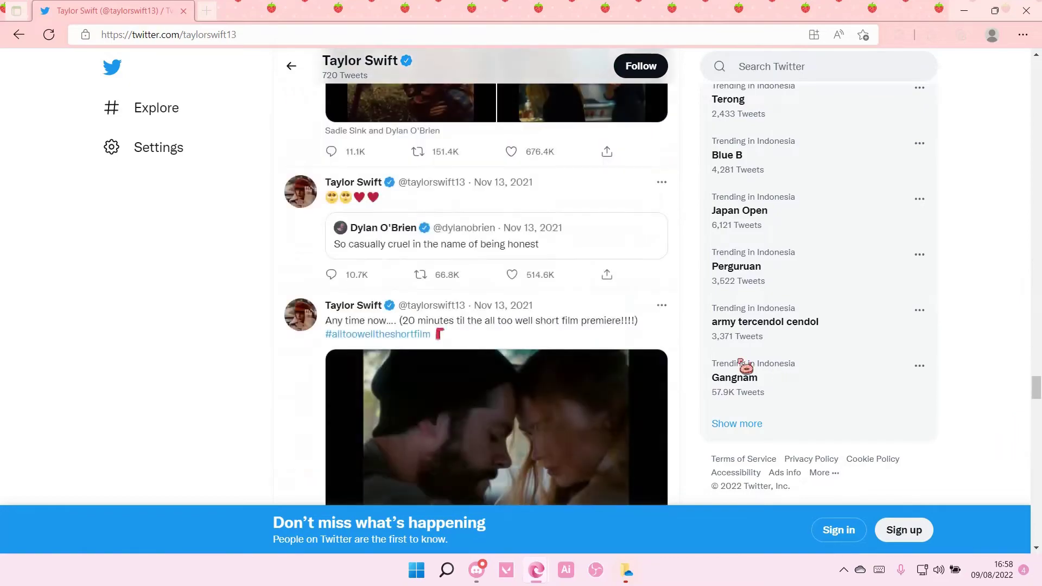
pyautogui.scroll(-5, 611, 315)
pyautogui.scroll(-5, 657, 309)
pyautogui.scroll(-5, 928, 325)
pyautogui.scroll(-5, 928, 324)
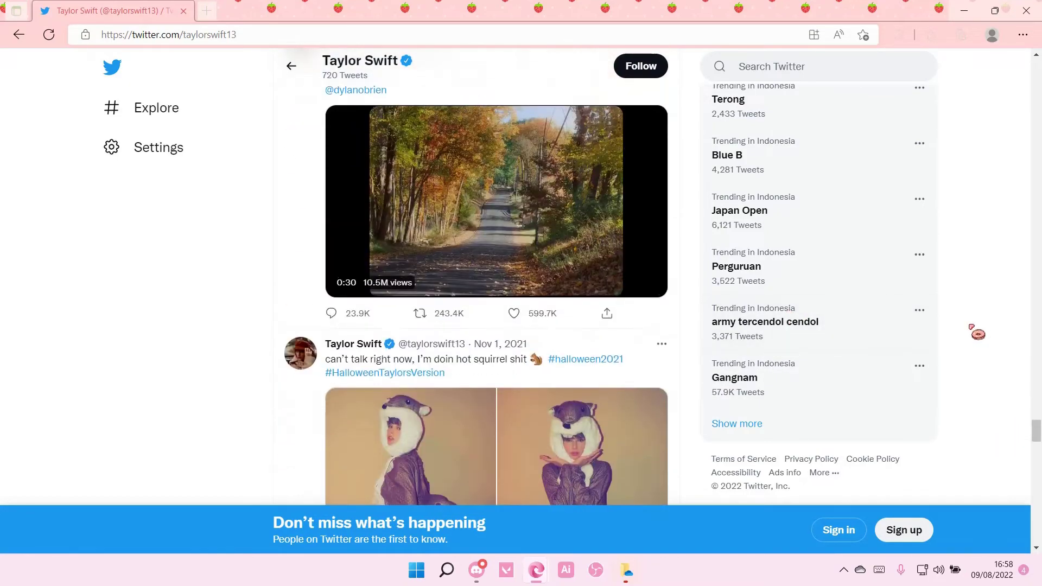
pyautogui.scroll(-5, 977, 331)
pyautogui.scroll(-5, 977, 333)
pyautogui.scroll(-5, 977, 334)
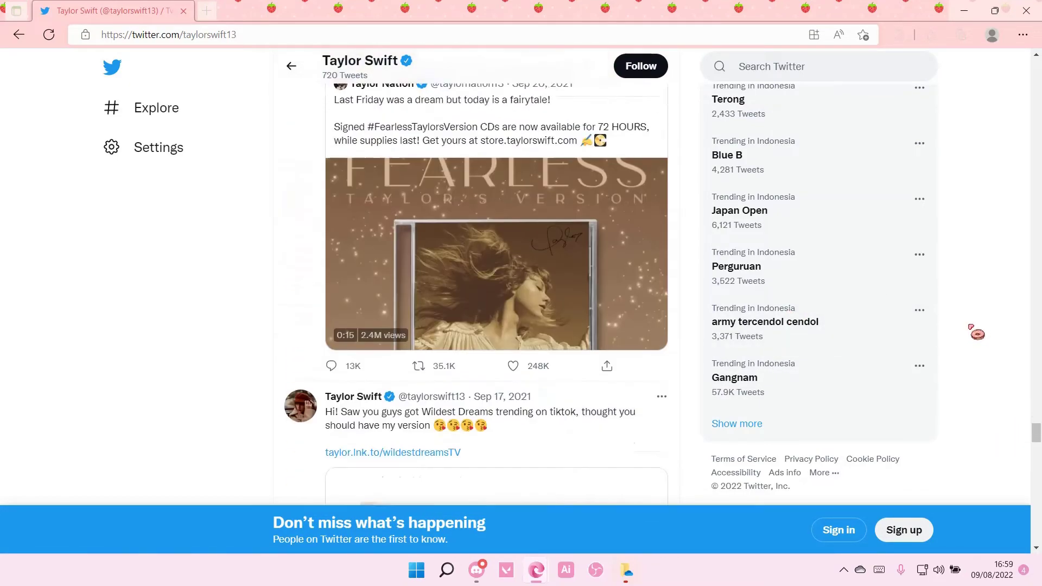
pyautogui.scroll(-3, 977, 332)
pyautogui.scroll(-3, 977, 331)
pyautogui.scroll(-5, 976, 333)
pyautogui.scroll(-5, 976, 333)
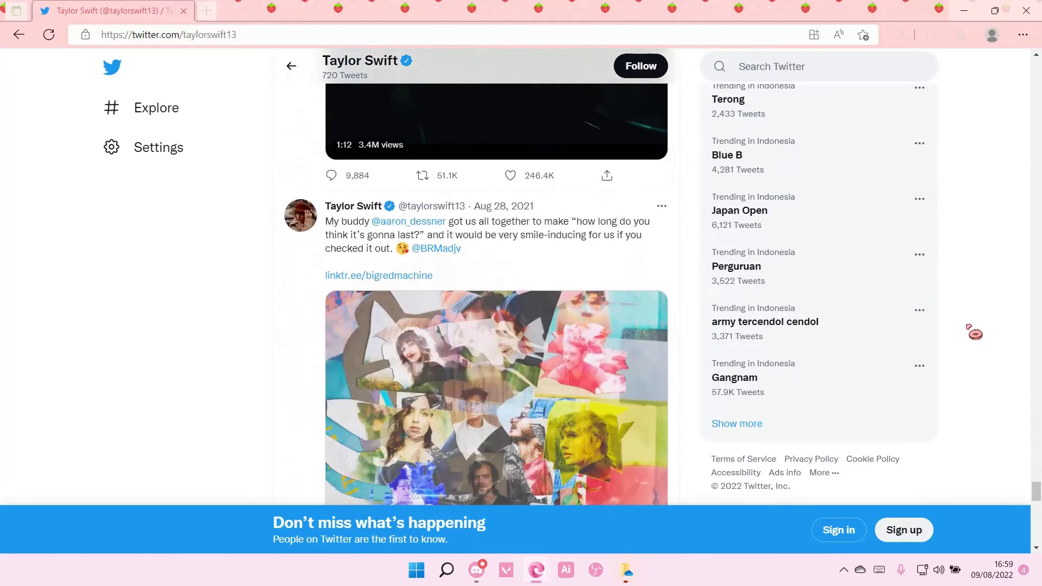
pyautogui.scroll(-5, 976, 332)
pyautogui.scroll(-5, 975, 331)
pyautogui.scroll(-5, 974, 331)
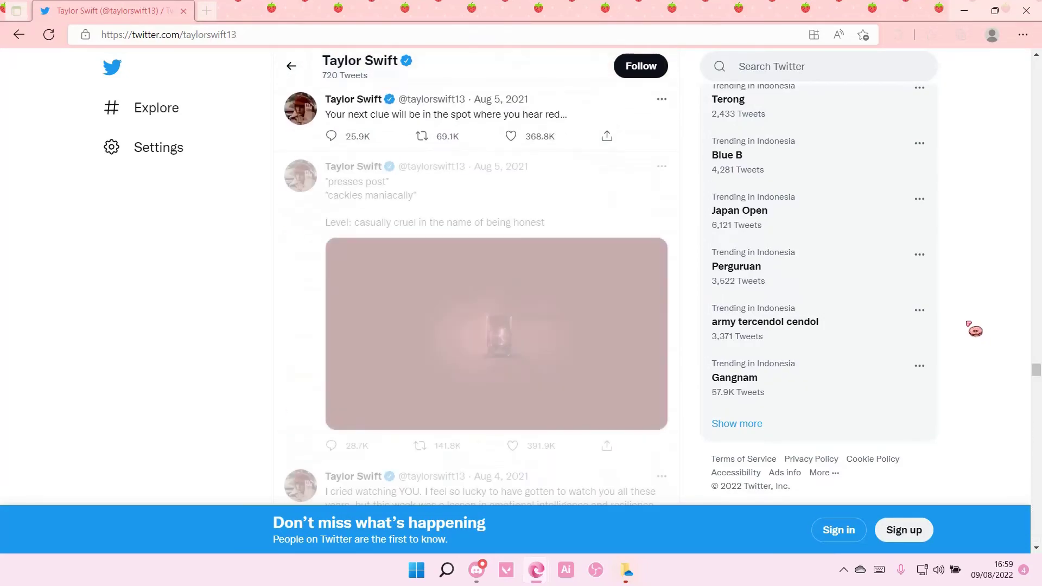
pyautogui.scroll(-3, 975, 330)
pyautogui.scroll(-2, 975, 330)
pyautogui.scroll(-1, 974, 330)
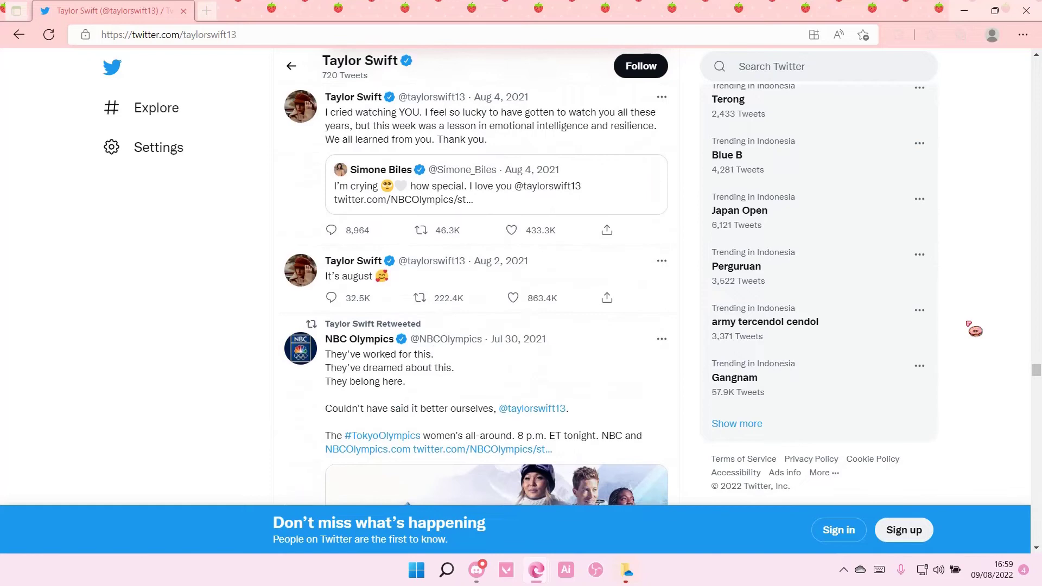